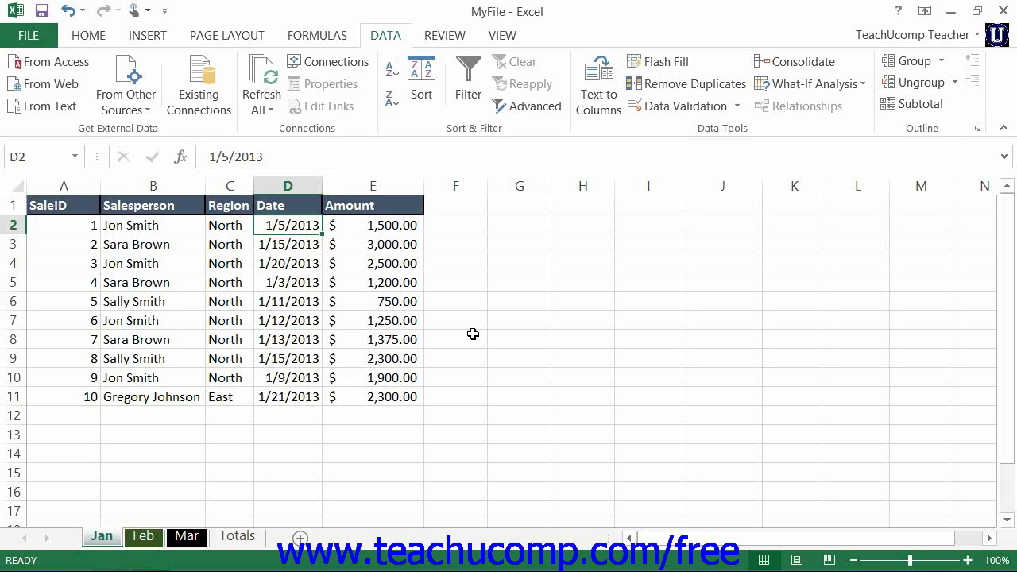
# Select cell G2 on the Jan sheet as the consolidation destination.
pyautogui.click(529, 227)
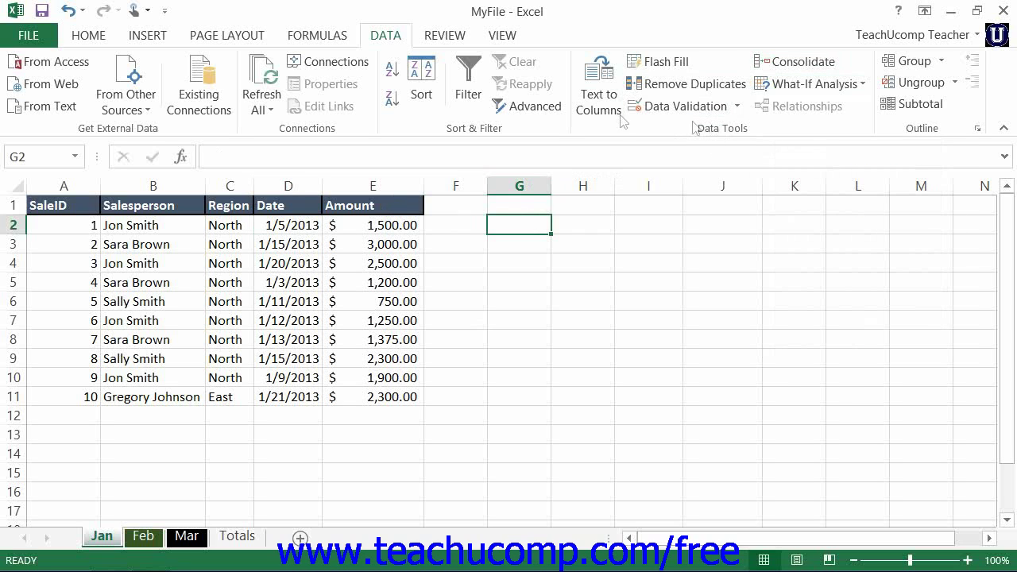
# Open the Consolidate dialog from the Data tab with Sum as the function.
pyautogui.click(389, 37)
pyautogui.click(774, 65)
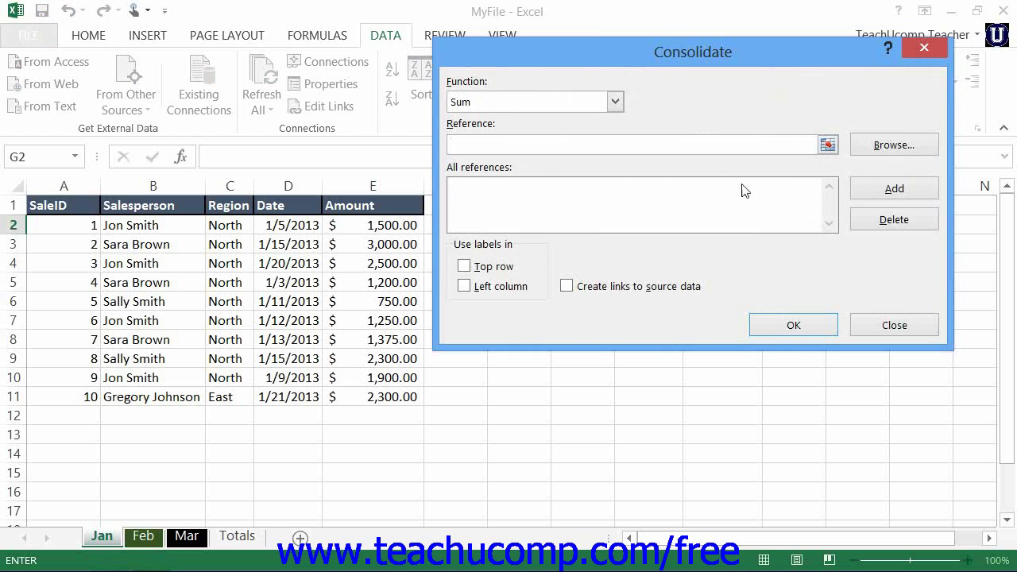
pyautogui.click(616, 103)
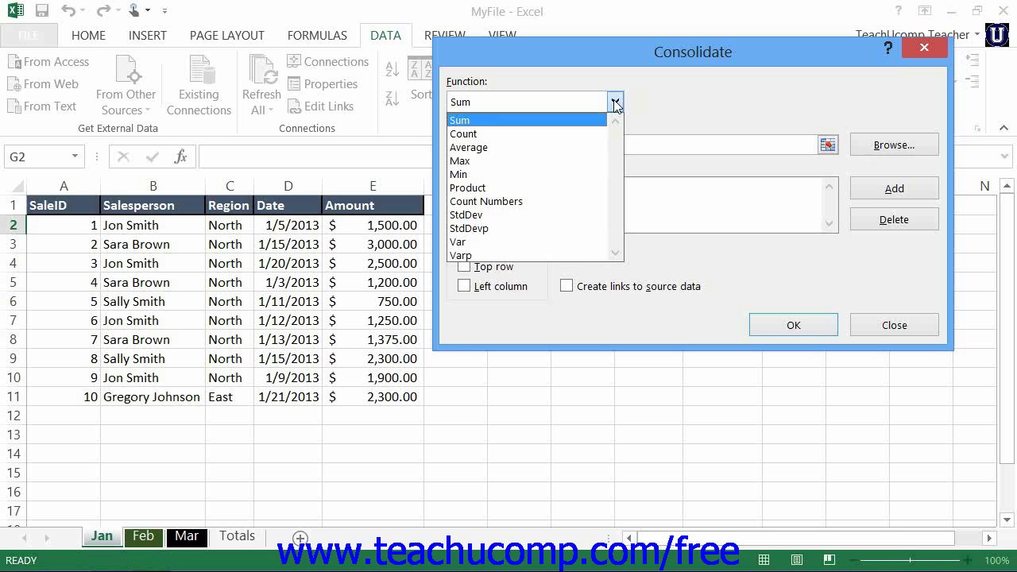
pyautogui.click(512, 120)
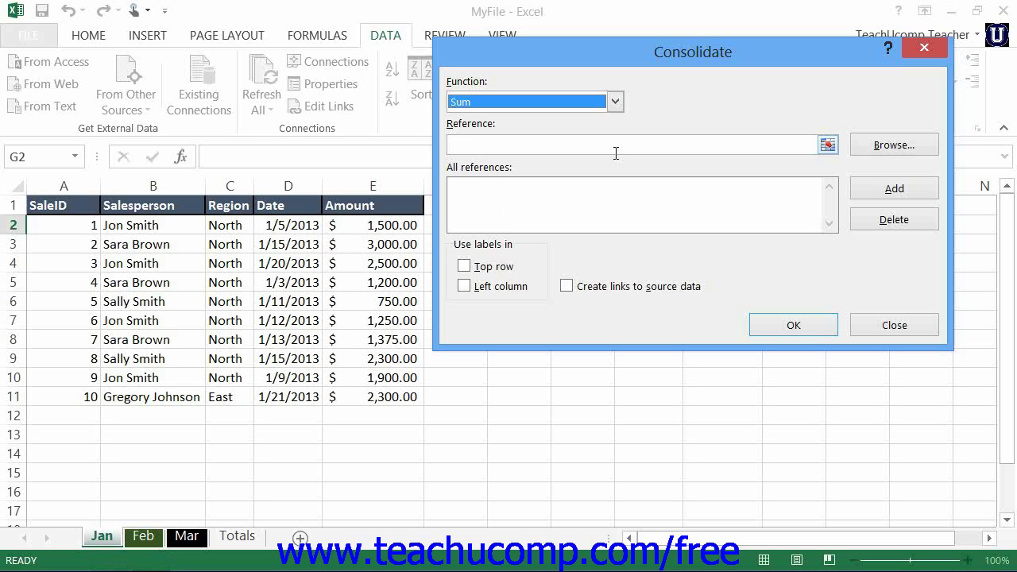
# Add Jan!$B$2:$E$2 to the All references list.
pyautogui.click(828, 146)
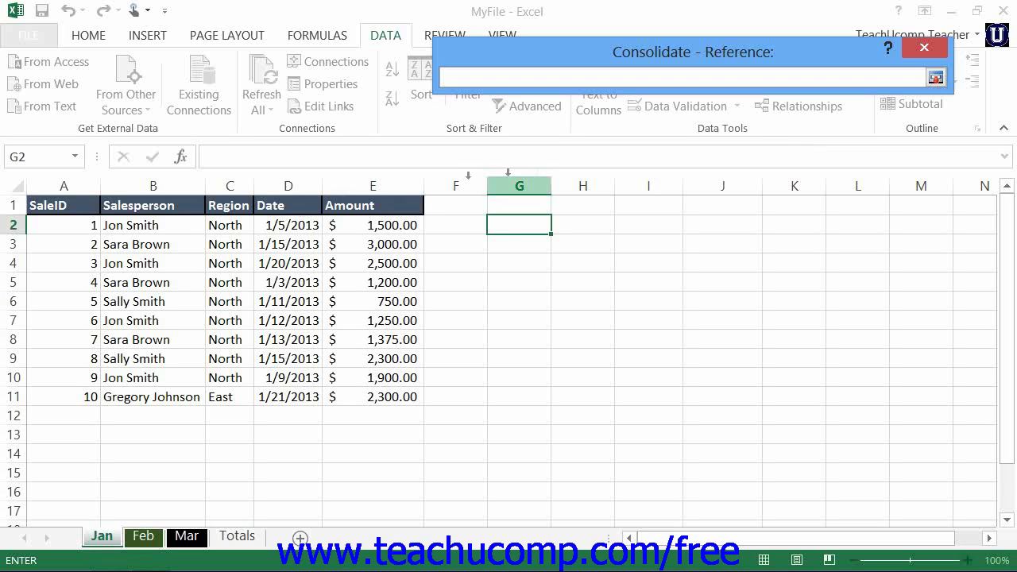
pyautogui.moveTo(146, 227); pyautogui.dragTo(353, 230)
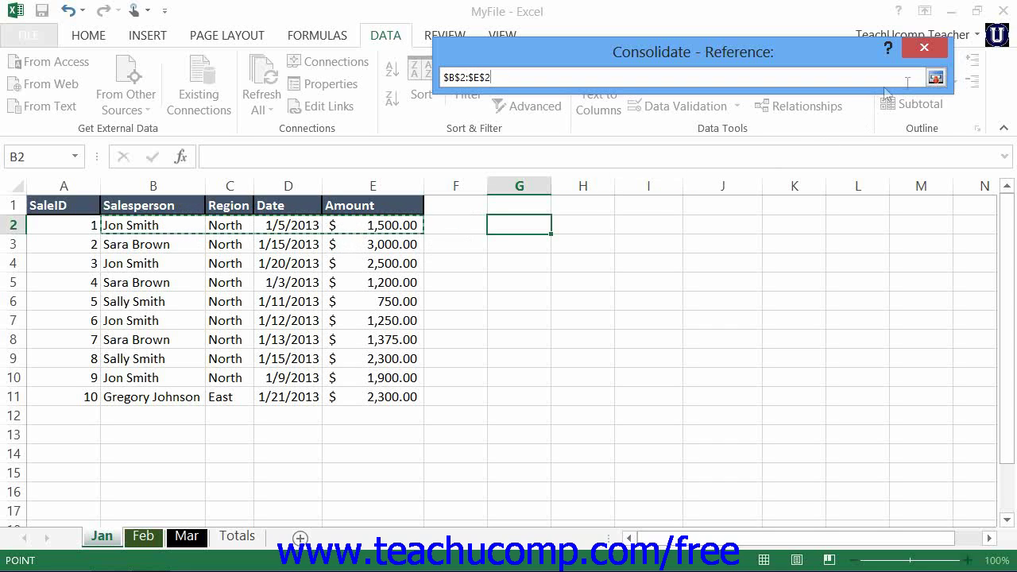
pyautogui.click(935, 77)
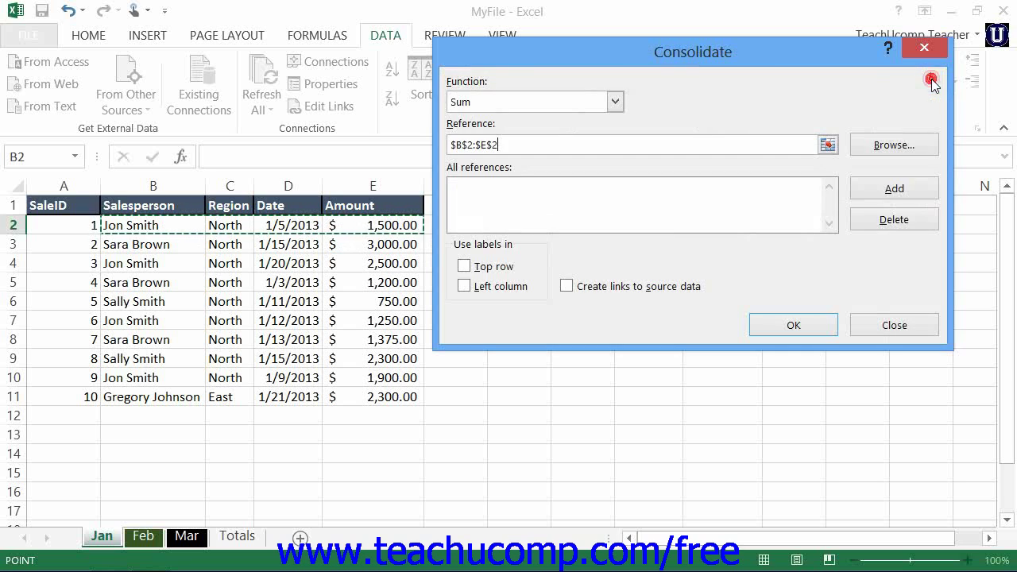
pyautogui.click(890, 190)
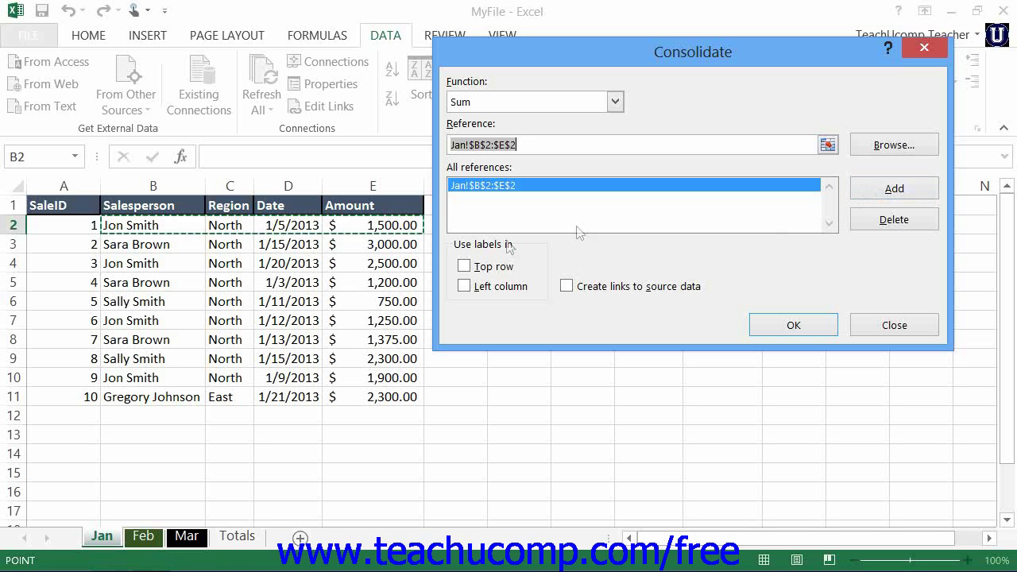
# Add Jan rows 3 through 7 (B3:E3 to B7:E7) as references.
pyautogui.moveTo(151, 249); pyautogui.dragTo(342, 248)
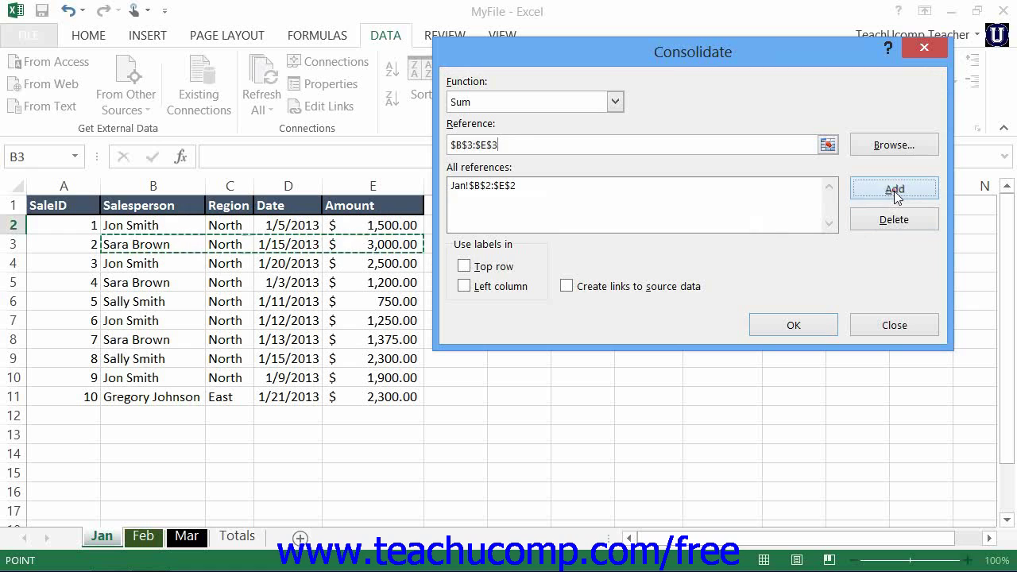
pyautogui.click(891, 205)
pyautogui.moveTo(163, 267); pyautogui.dragTo(374, 262)
pyautogui.click(890, 190)
pyautogui.moveTo(146, 282); pyautogui.dragTo(401, 285)
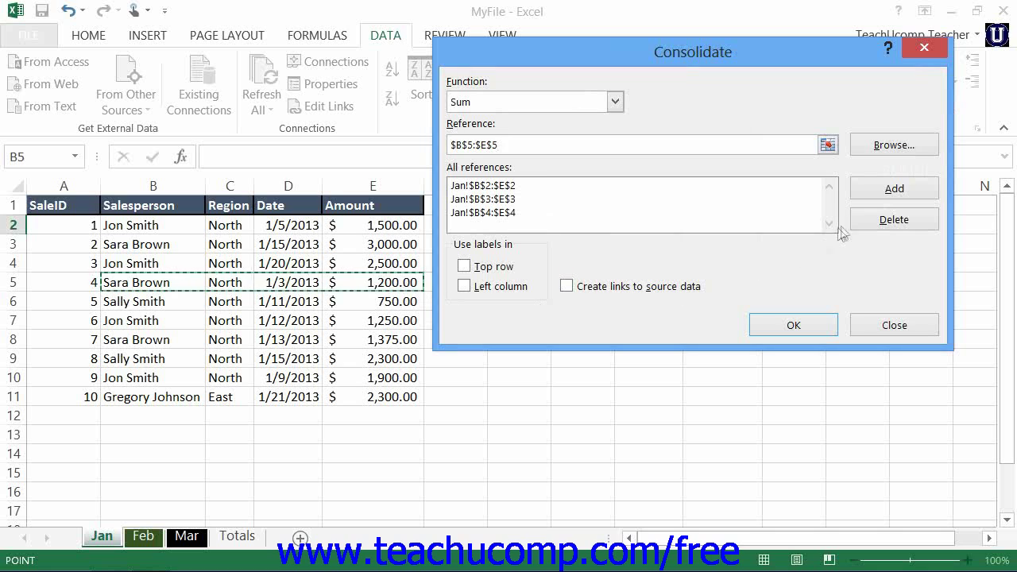
pyautogui.click(865, 189)
pyautogui.moveTo(146, 303); pyautogui.dragTo(399, 303)
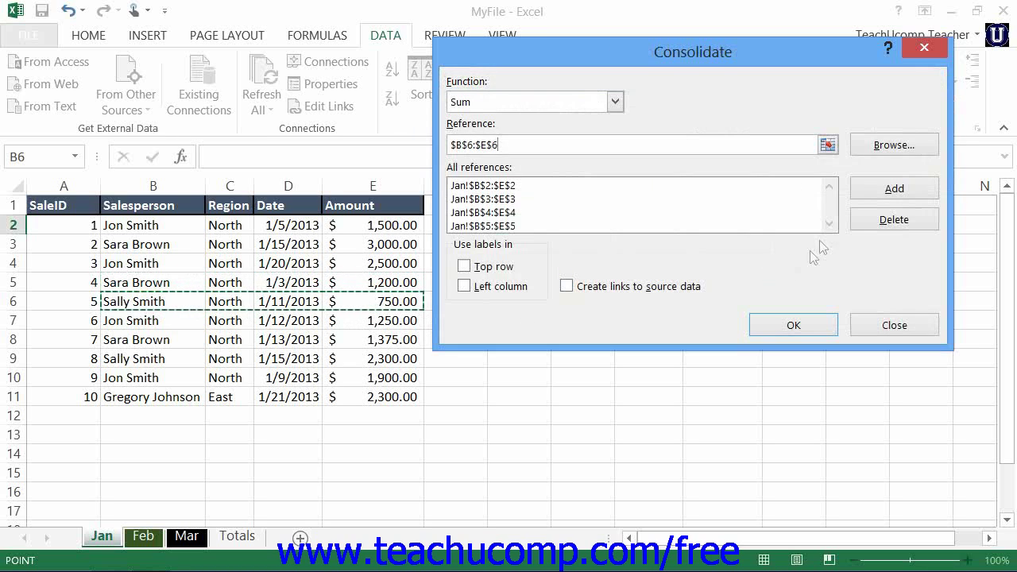
pyautogui.click(869, 194)
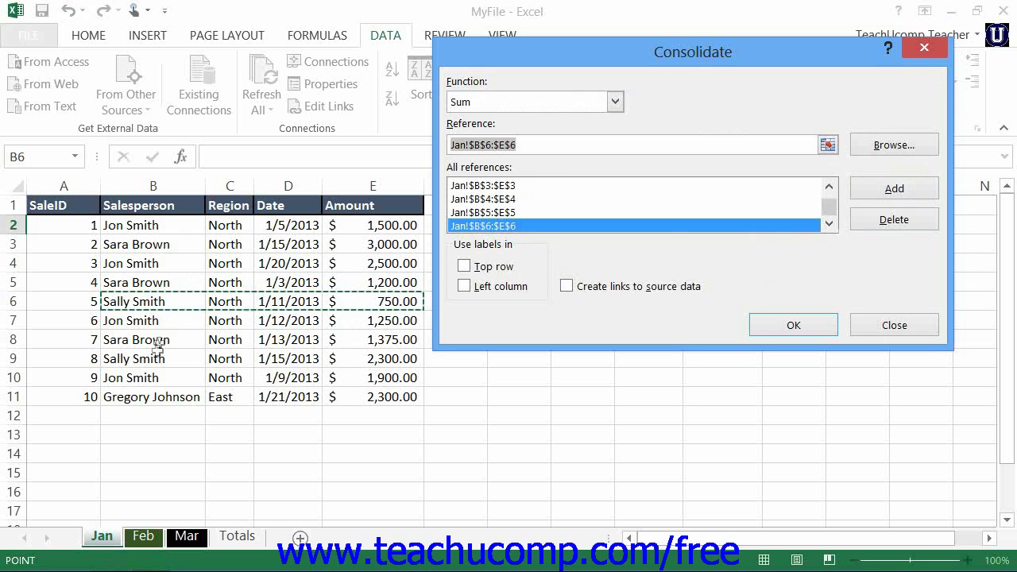
pyautogui.moveTo(140, 322); pyautogui.dragTo(373, 322)
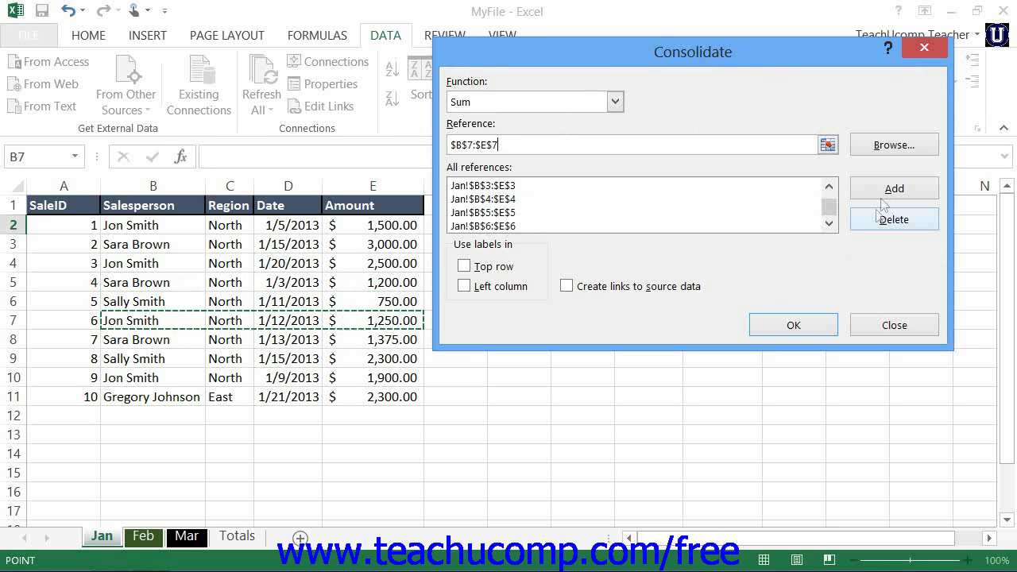
pyautogui.click(881, 188)
# Add Jan rows 8 through 11 (B8:E8 to B11:E11) as references.
pyautogui.moveTo(151, 345); pyautogui.dragTo(373, 340)
pyautogui.click(874, 189)
pyautogui.moveTo(147, 358); pyautogui.dragTo(397, 358)
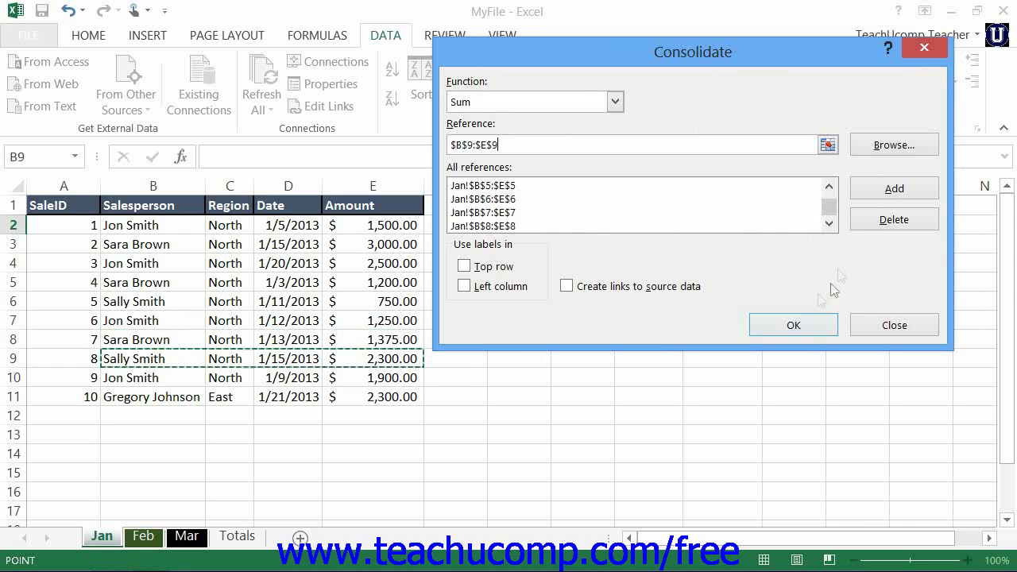
pyautogui.click(861, 192)
pyautogui.moveTo(332, 379); pyautogui.dragTo(332, 380)
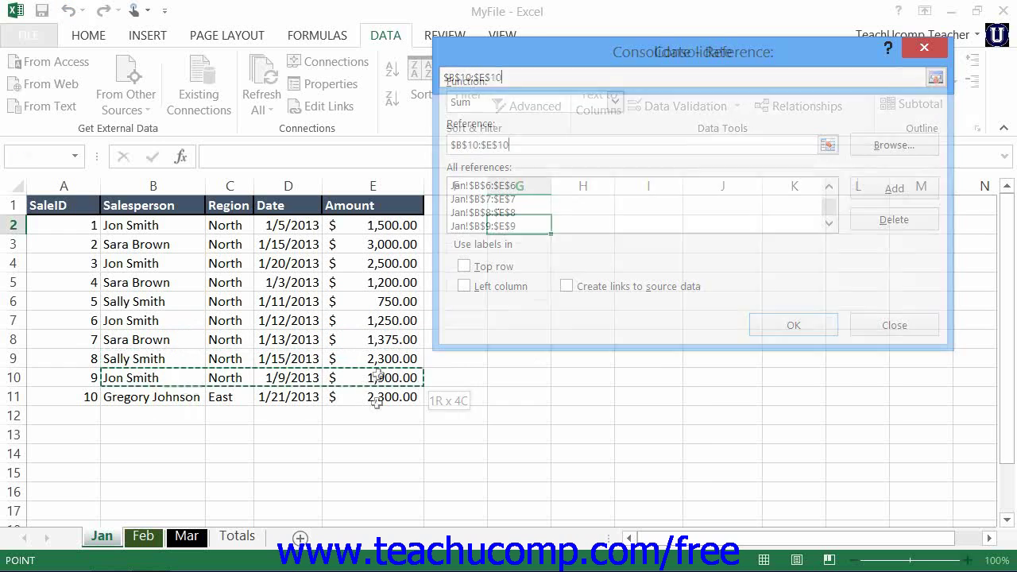
pyautogui.click(890, 189)
pyautogui.moveTo(159, 396); pyautogui.dragTo(466, 380)
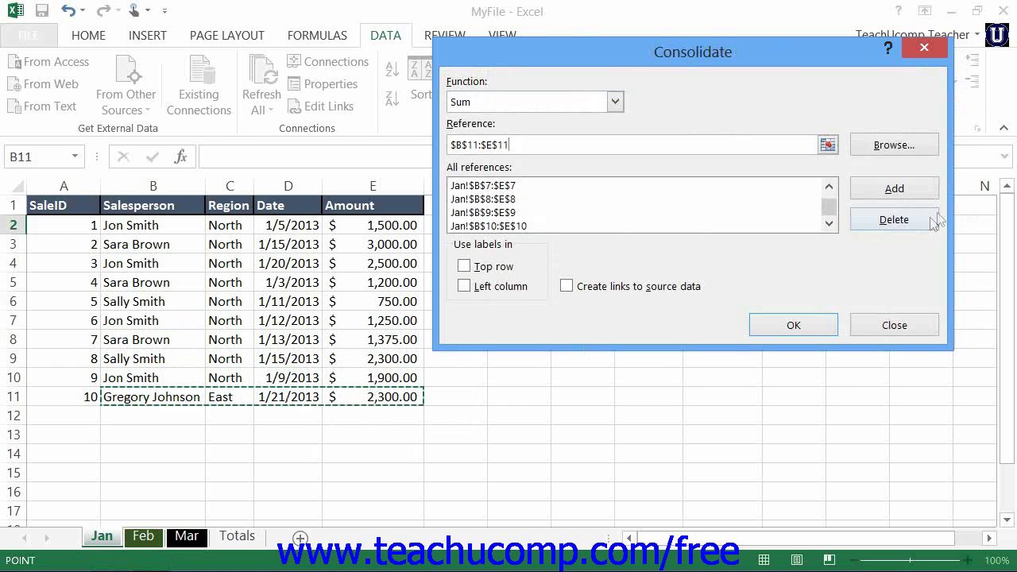
pyautogui.click(902, 190)
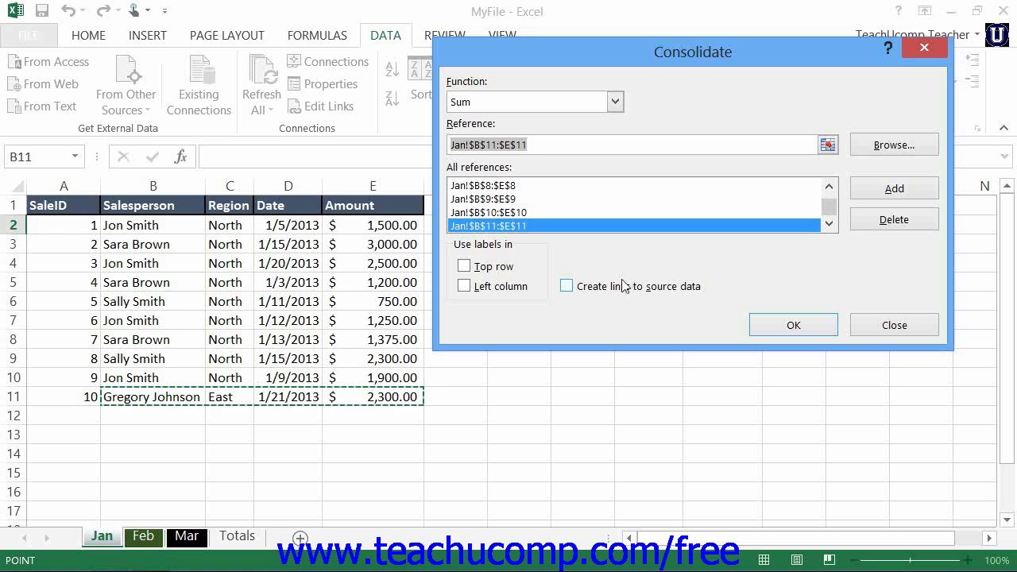
# Enable Left column under Use labels in.
pyautogui.click(468, 289)
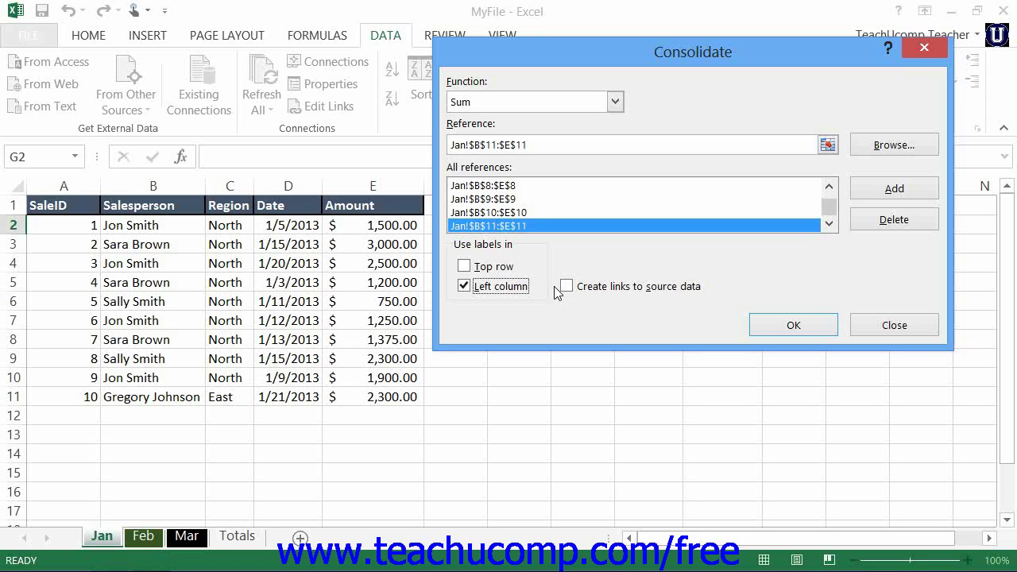
# Run the Sum consolidation with Create links to source data left unchecked.
pyautogui.click(606, 288)
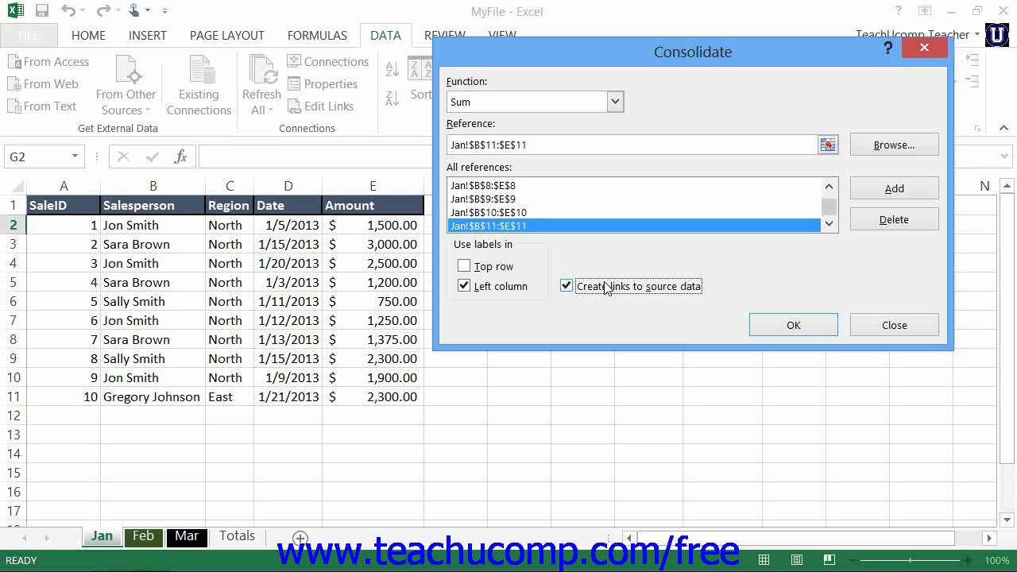
pyautogui.click(605, 287)
pyautogui.click(770, 323)
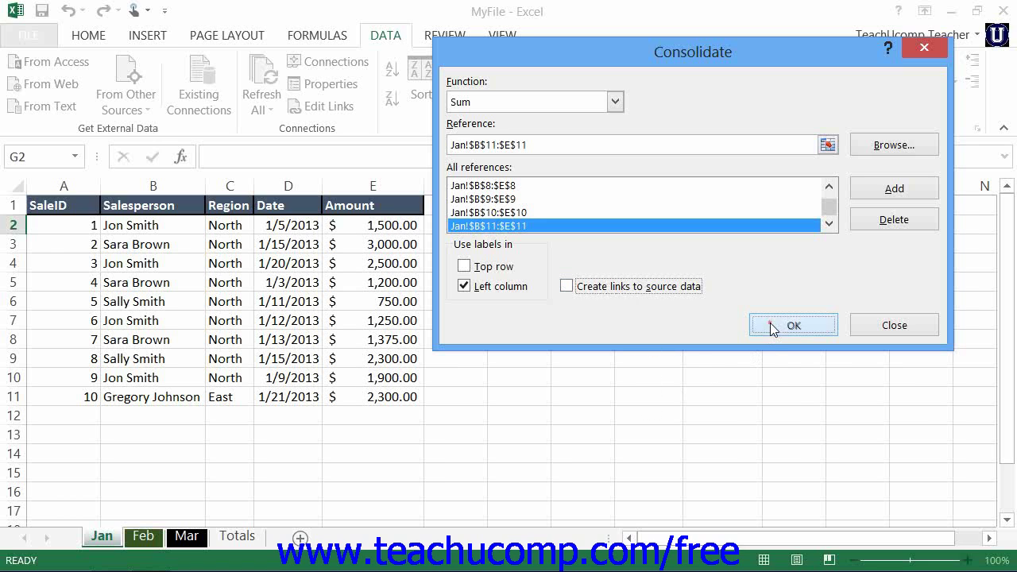